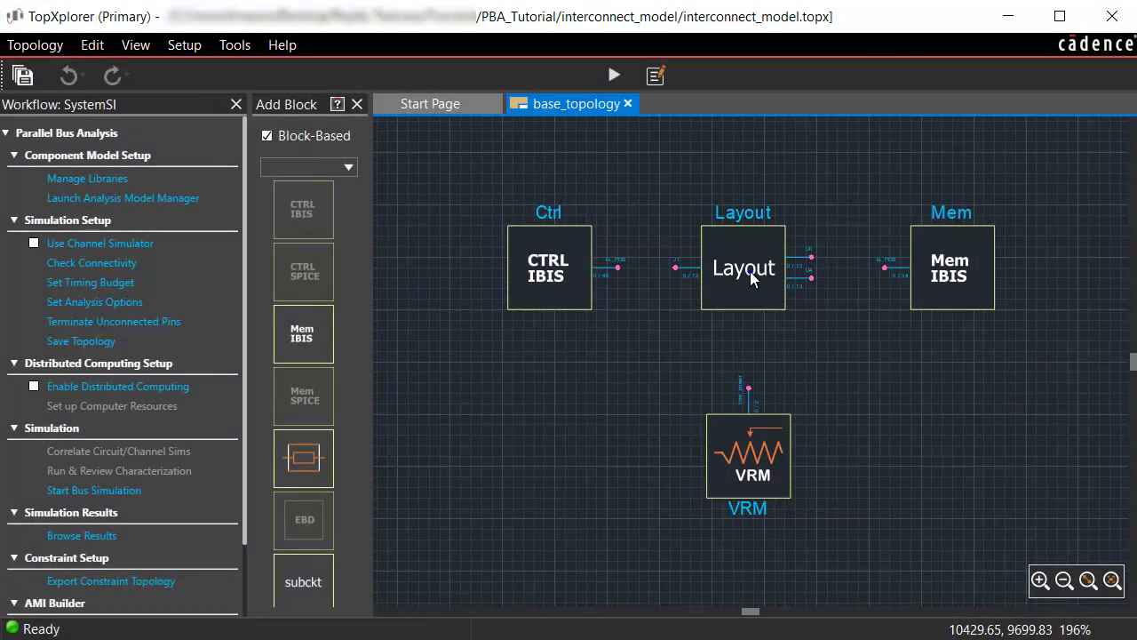
Rename the Layout block to PCB and switch its extraction engine from SPEEDEM to Clarity
{"action": "double_click", "coordinate": [749, 274]}
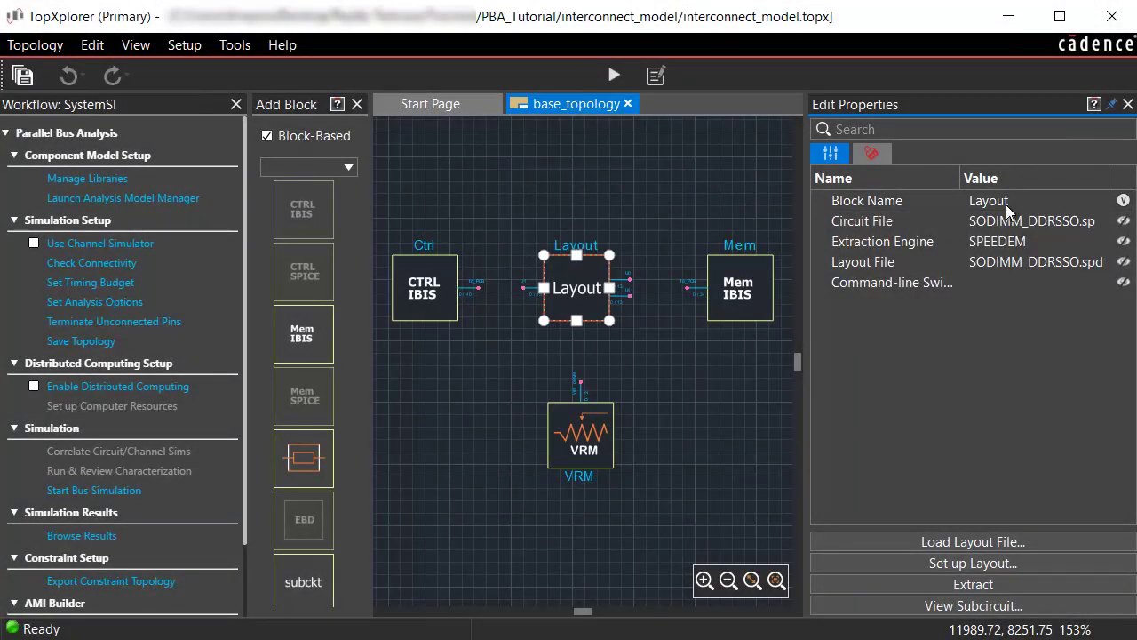
{"action": "double_click", "coordinate": [1006, 201]}
{"action": "type", "text": "PCB"}
{"action": "key", "text": "Return"}
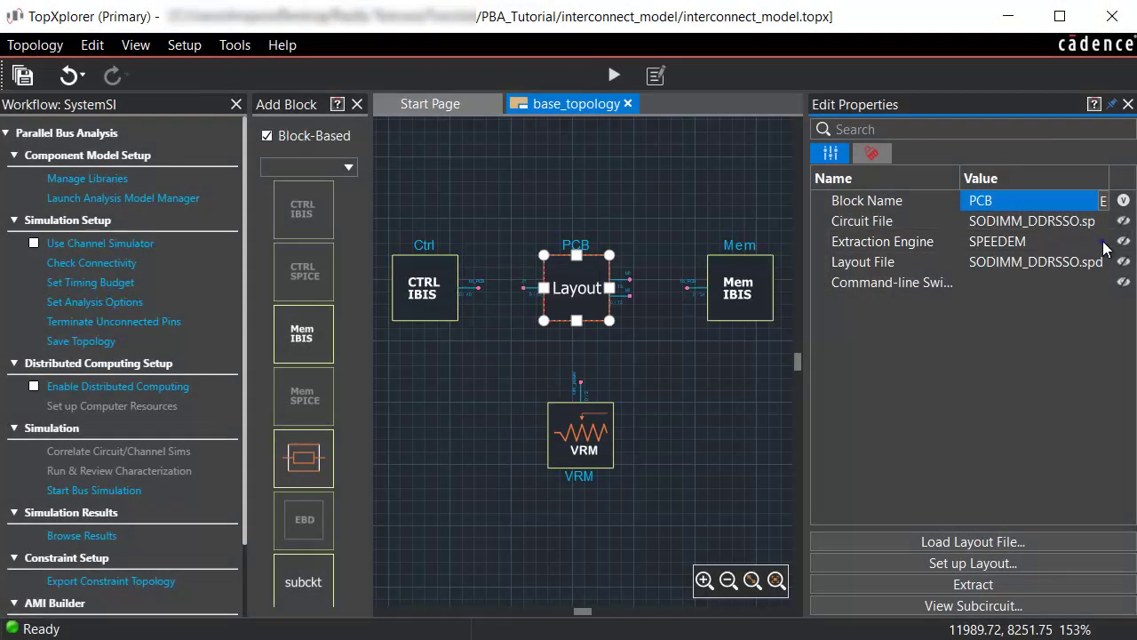
{"action": "left_click", "coordinate": [1104, 244]}
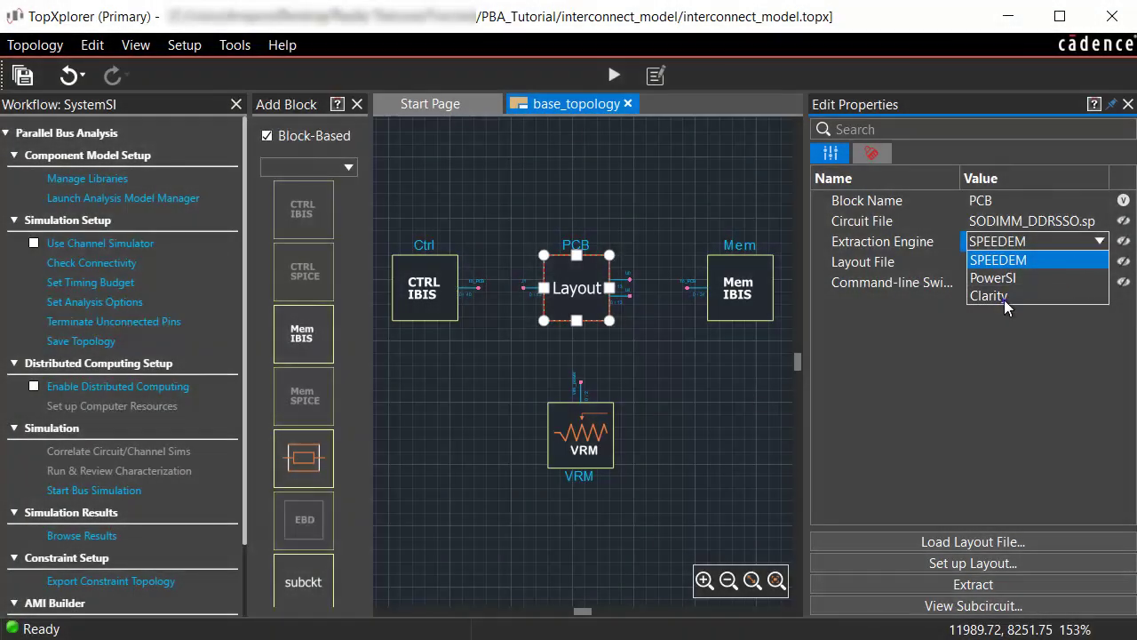
{"action": "left_click", "coordinate": [1003, 299]}
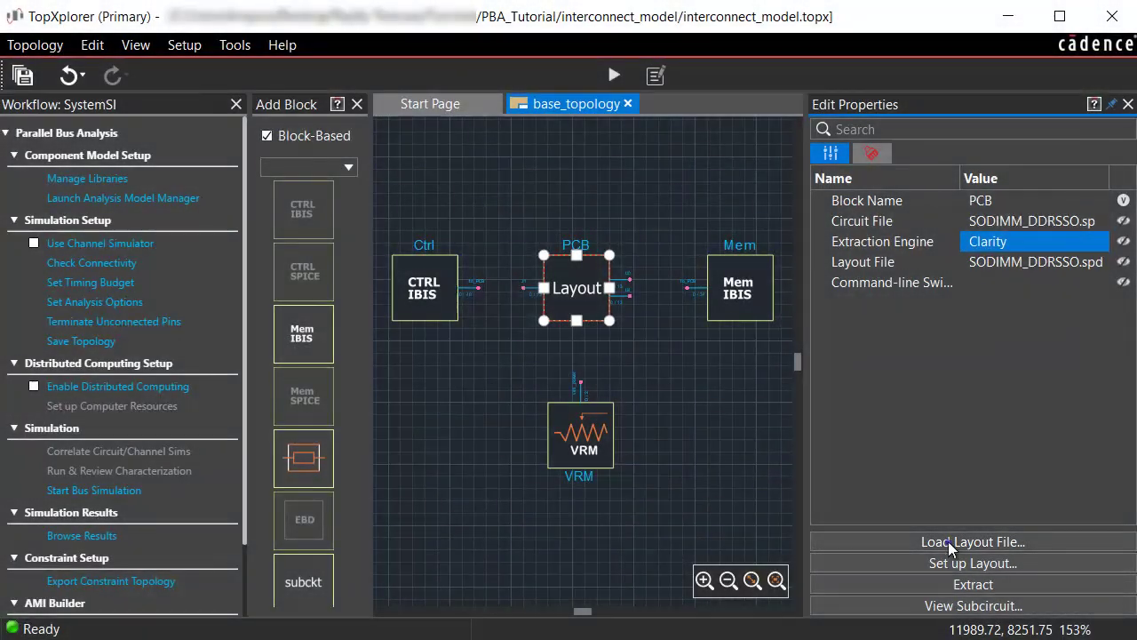
Load tutorial_PCB1.SPD from the PBA_Tutorial folder as the PCB block's layout file
{"action": "left_click", "coordinate": [948, 541]}
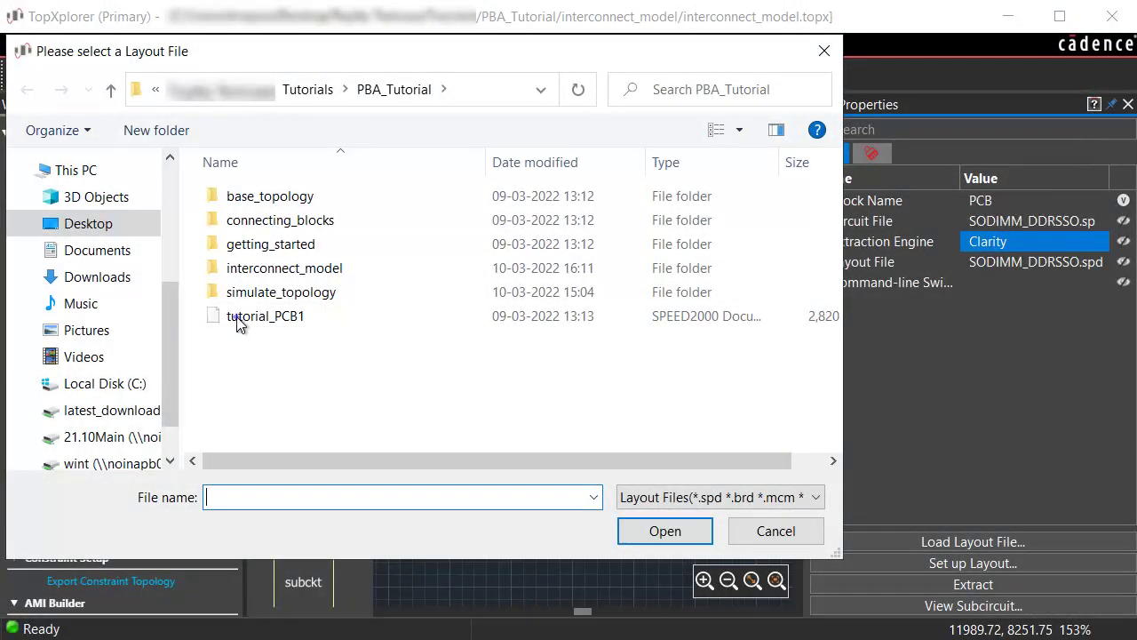
{"action": "left_click", "coordinate": [236, 316]}
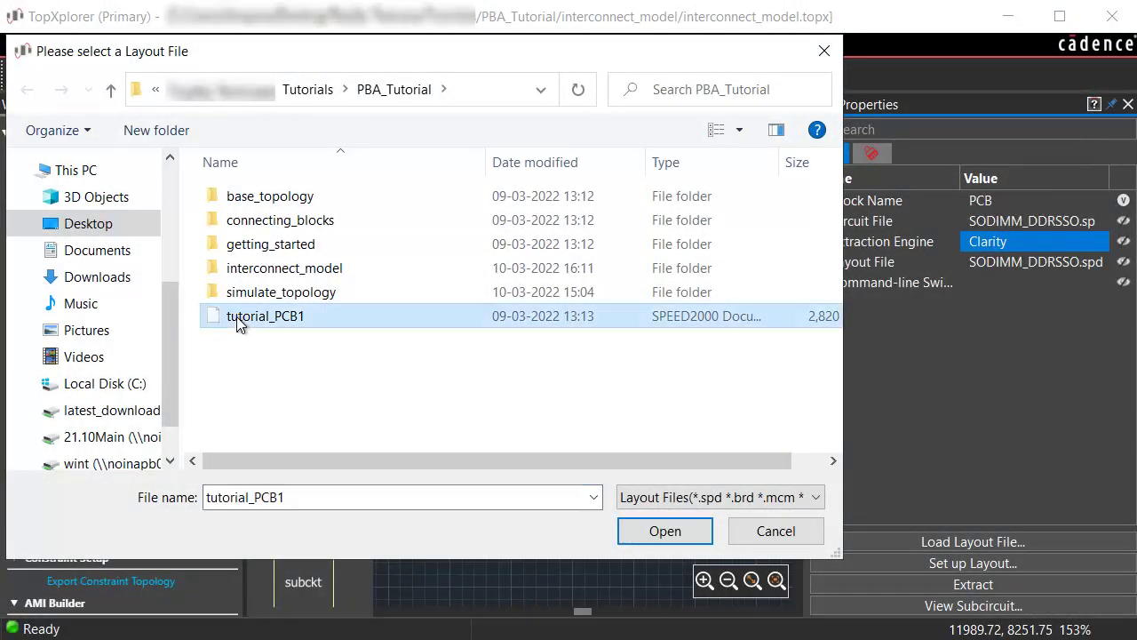
{"action": "left_click", "coordinate": [667, 530]}
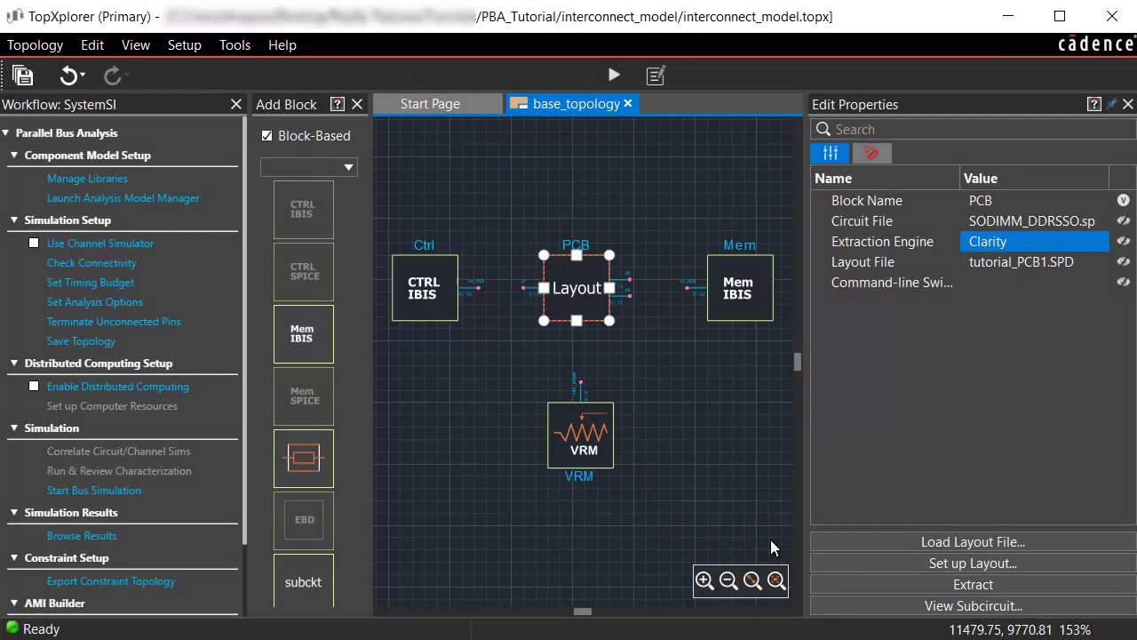
Set up the PCB block's layout in Layout Workbench using the Clarity 3D license suite
{"action": "left_click", "coordinate": [967, 561]}
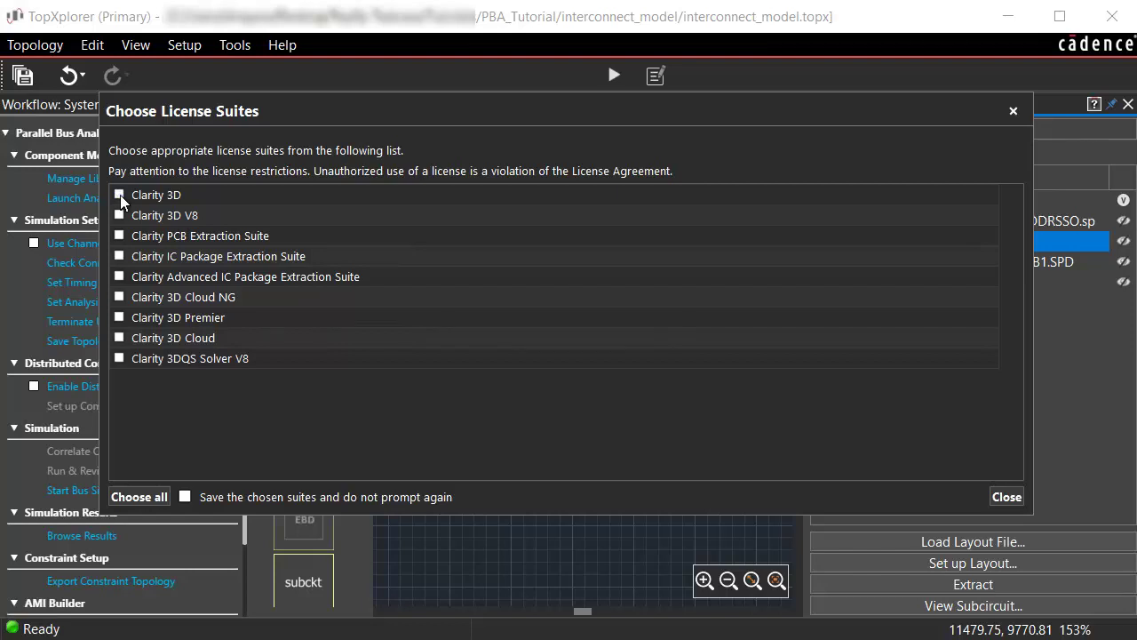
{"action": "left_click", "coordinate": [119, 195]}
{"action": "left_click", "coordinate": [1006, 497]}
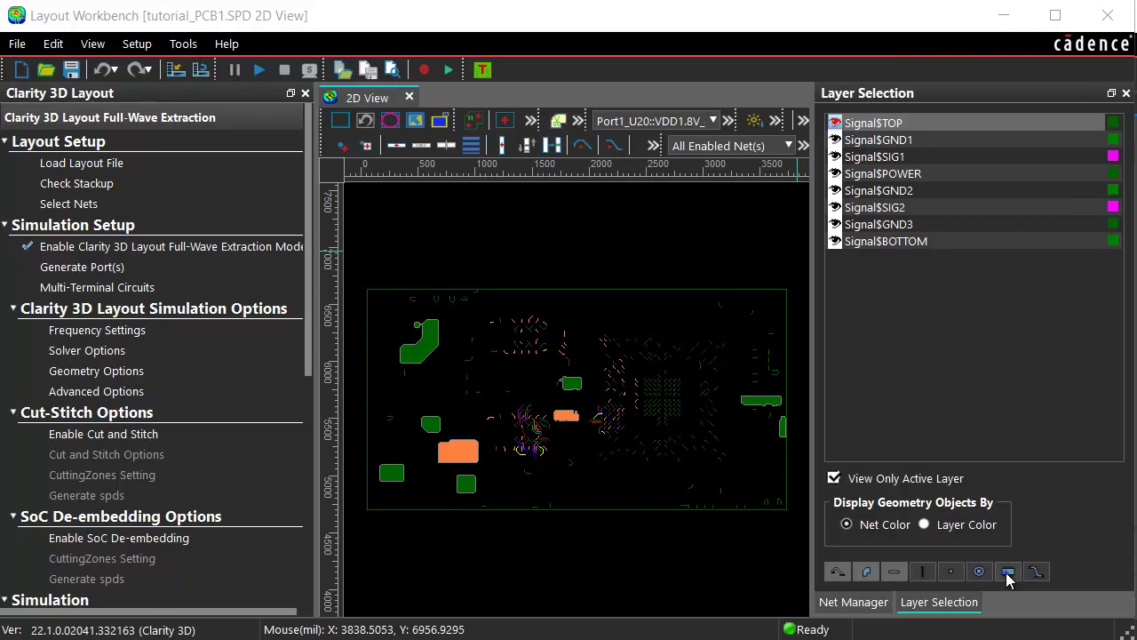
Select the board's components and show their hooked ports around U20 and U23
{"action": "left_click", "coordinate": [1008, 573]}
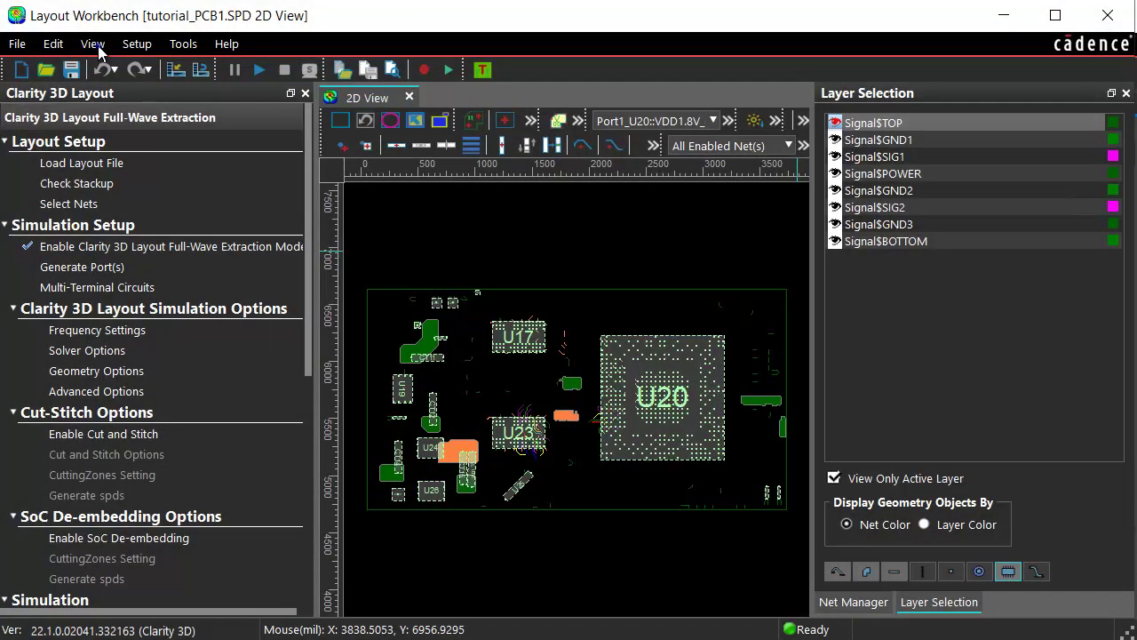
{"action": "left_click", "coordinate": [94, 46]}
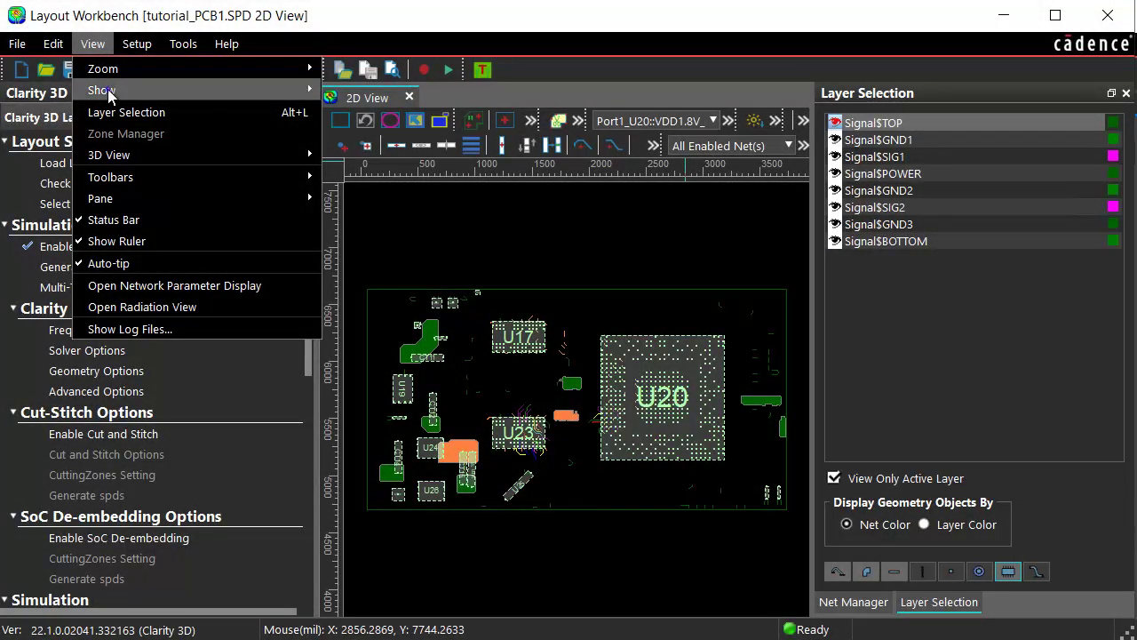
{"action": "mouse_move", "coordinate": [107, 91]}
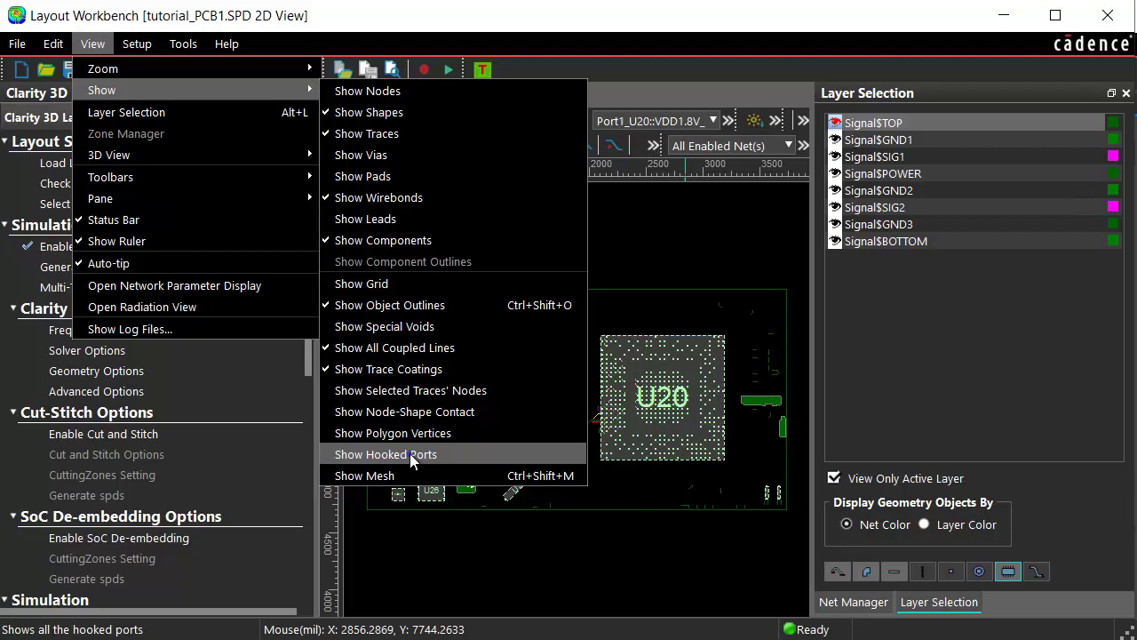
{"action": "left_click", "coordinate": [410, 453]}
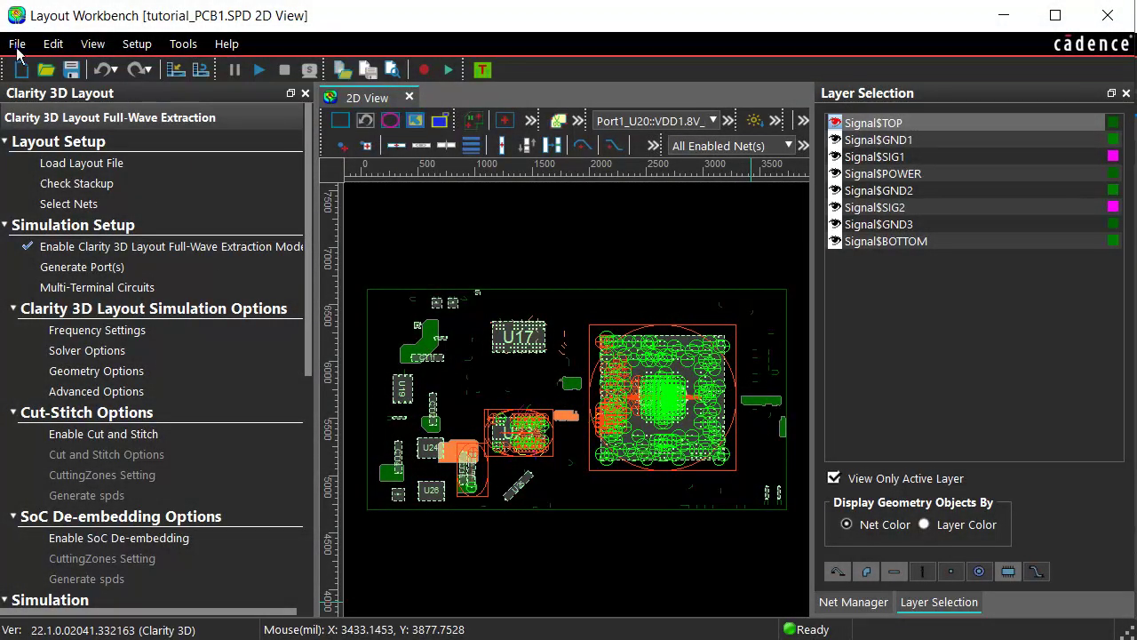
{"action": "left_click", "coordinate": [17, 46]}
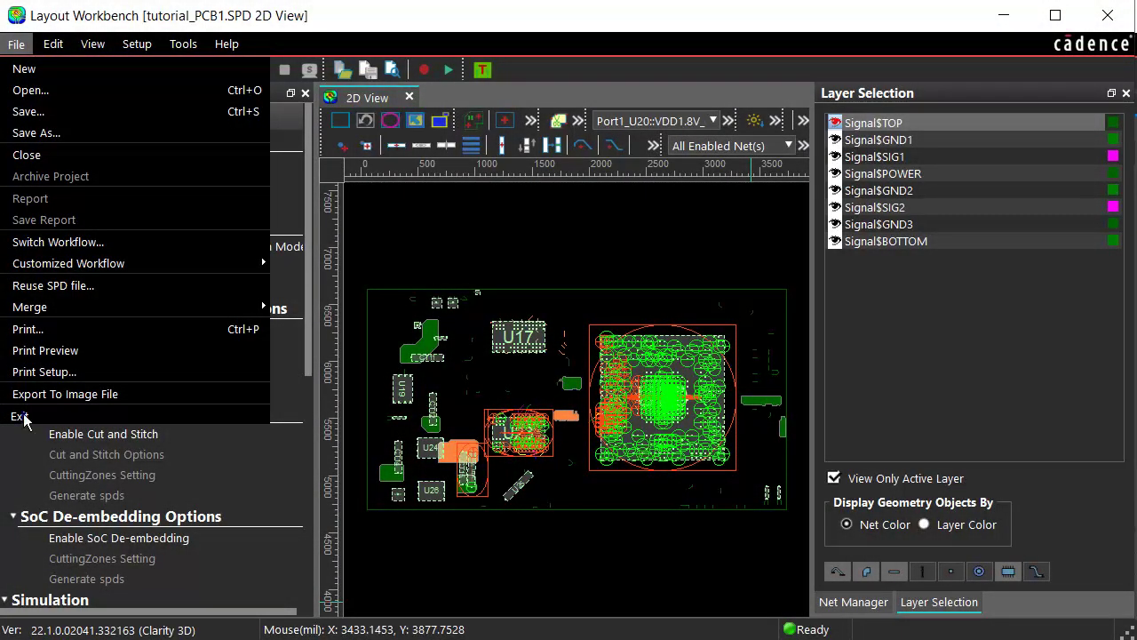
Exit Layout Workbench and extract the PCB block into tutorial_PCB1 .ckt and .bnp files
{"action": "left_click", "coordinate": [22, 416]}
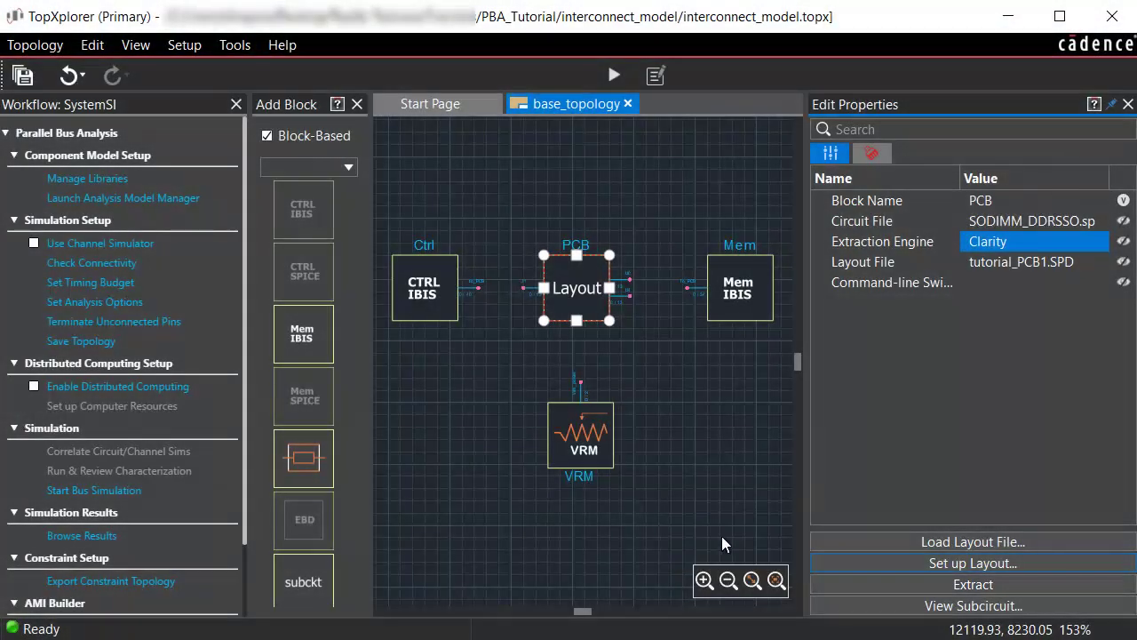
{"action": "left_click", "coordinate": [980, 586]}
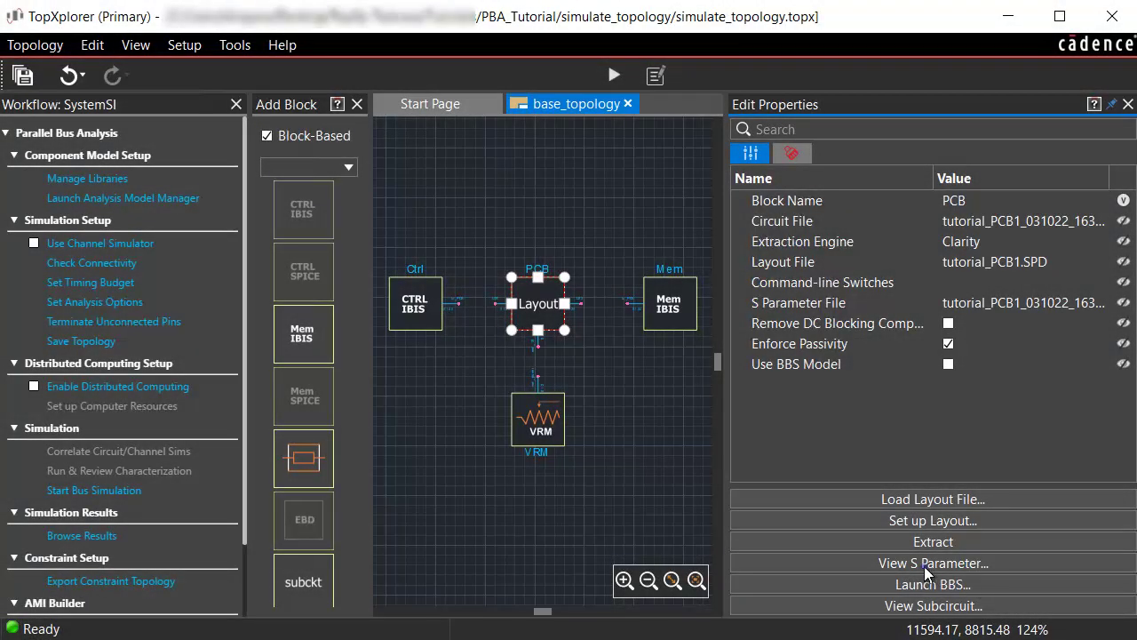
Open the PCB block's tutorial_PCB1 .bnp S-parameter amplitude plot in SSIViewer
{"action": "left_click", "coordinate": [924, 564]}
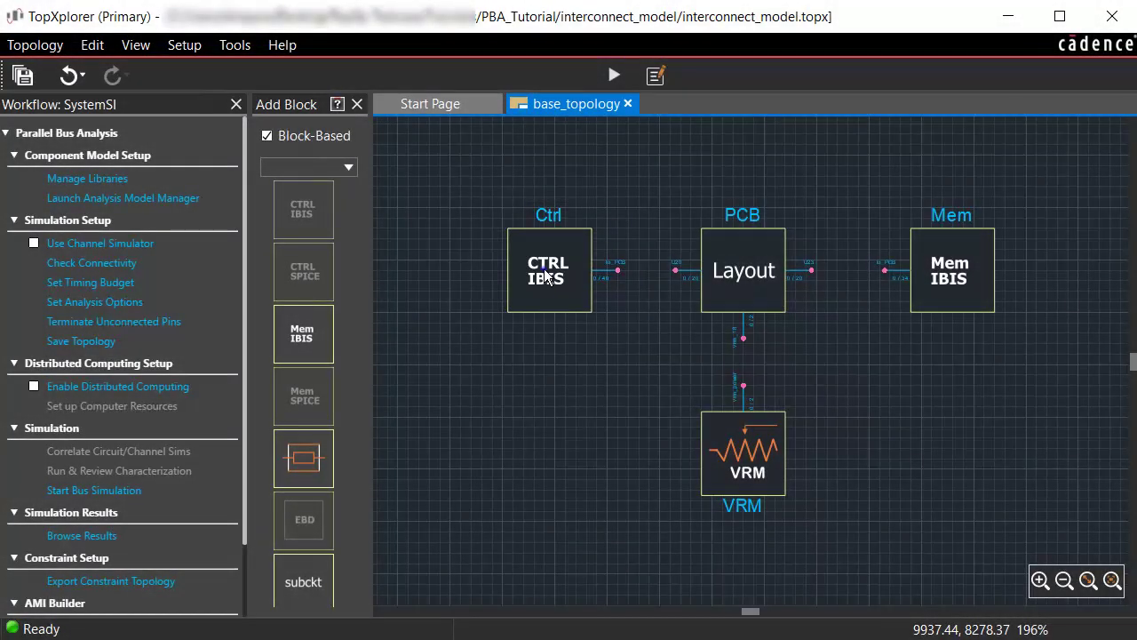
Load the Ctrl block's IBIS model with its AddCmd, DataL and DataU bus definitions
{"action": "left_click", "coordinate": [547, 277]}
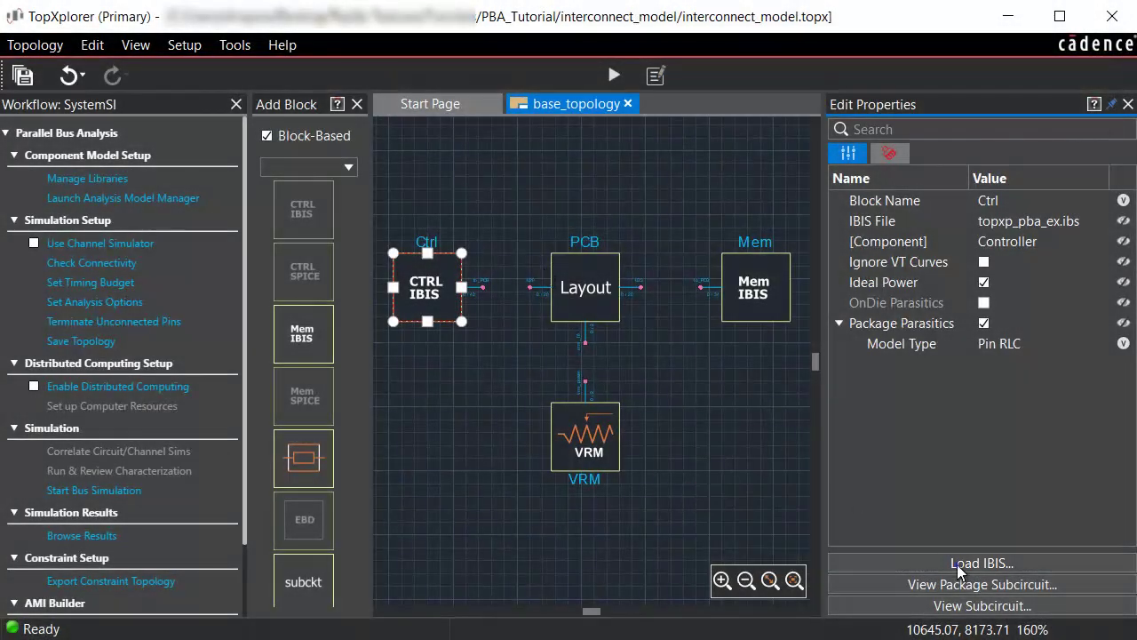
{"action": "left_click", "coordinate": [957, 564]}
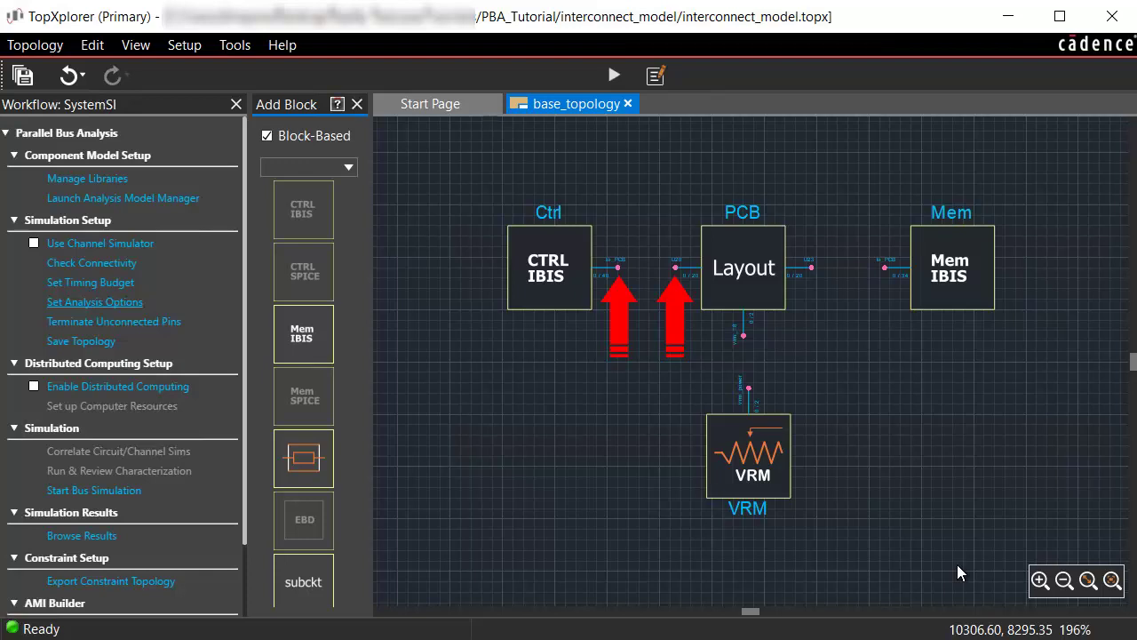
Wire the Ctrl output to the PCB Layout input and open Auto Connection options
{"action": "left_click_drag", "start_coordinate": [619, 269], "coordinate": [677, 269]}
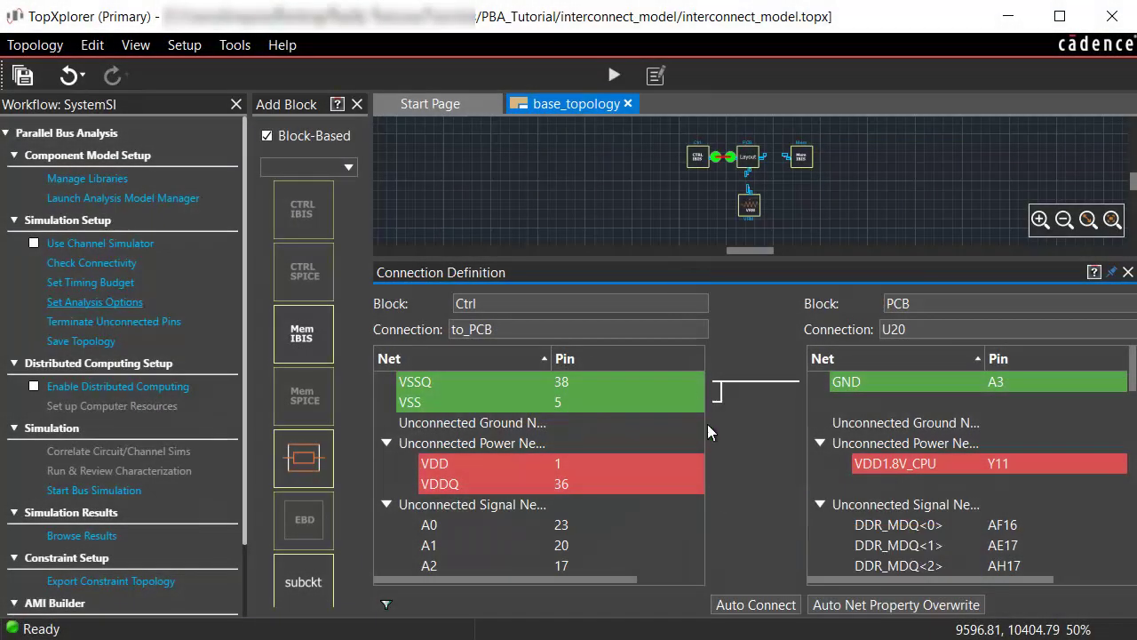
{"action": "left_click", "coordinate": [746, 604]}
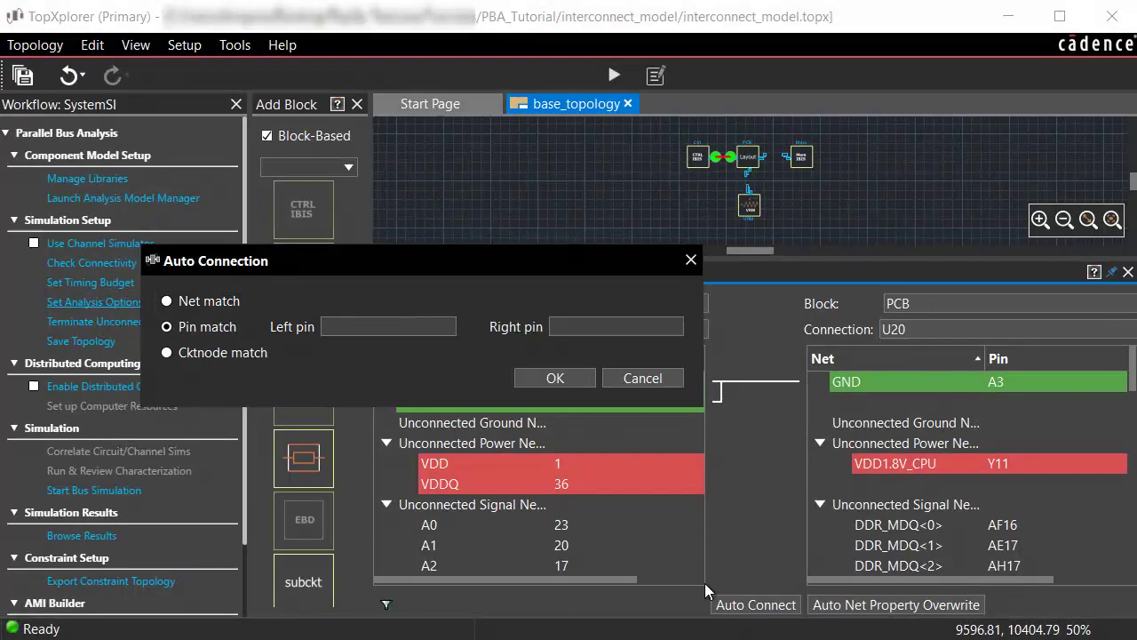
Net-match PCB nets DDR_MDQ<*> to Ctrl nets DQ*, linking DQ0–DQ15
{"action": "left_click", "coordinate": [166, 301]}
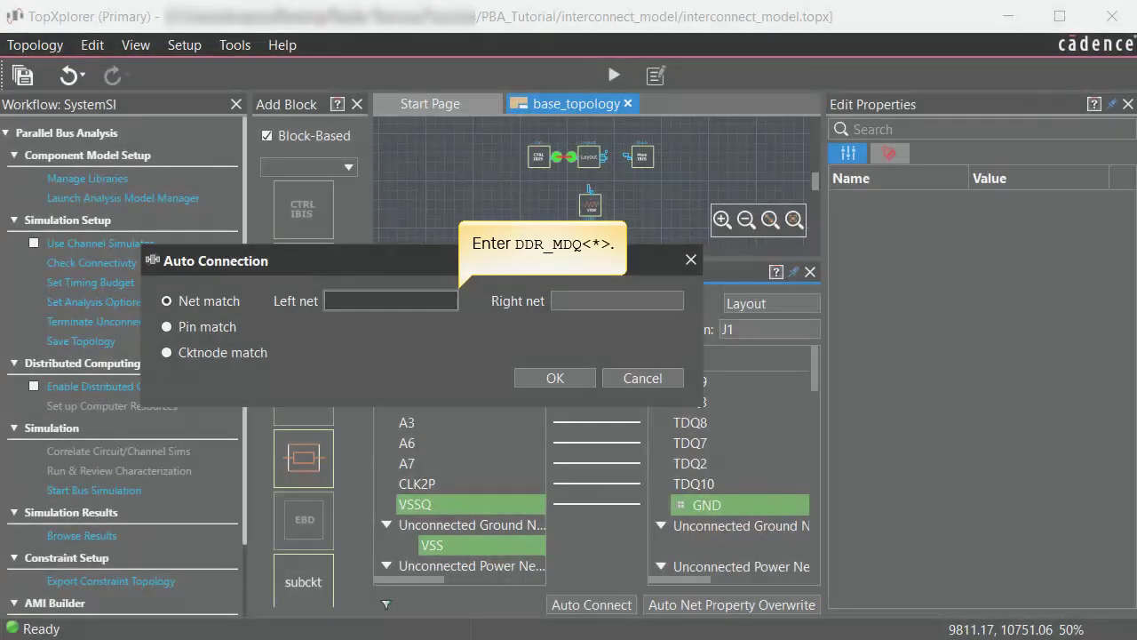
{"action": "type", "text": "DDR_MDQ<*>"}
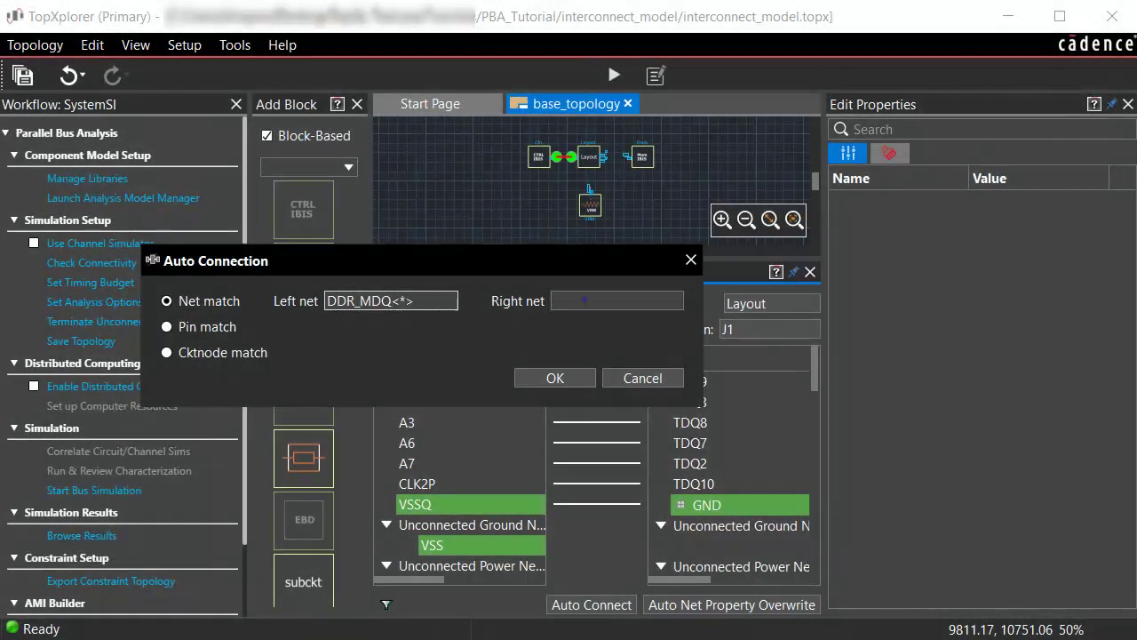
{"action": "left_click", "coordinate": [584, 301]}
{"action": "type", "text": "DQ*"}
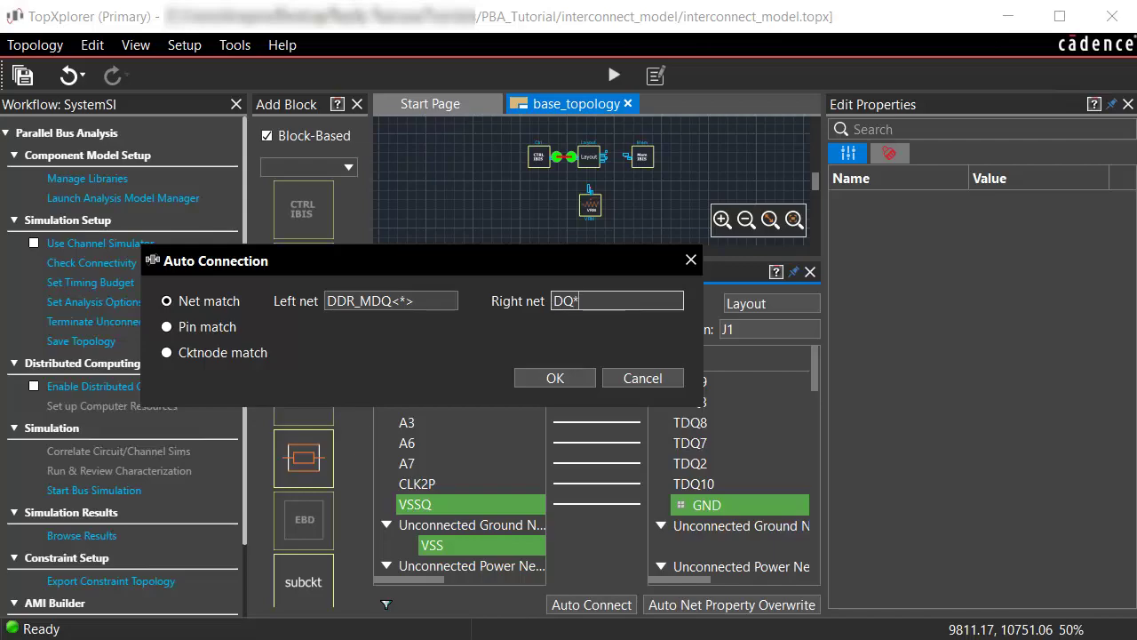
{"action": "left_click", "coordinate": [554, 377]}
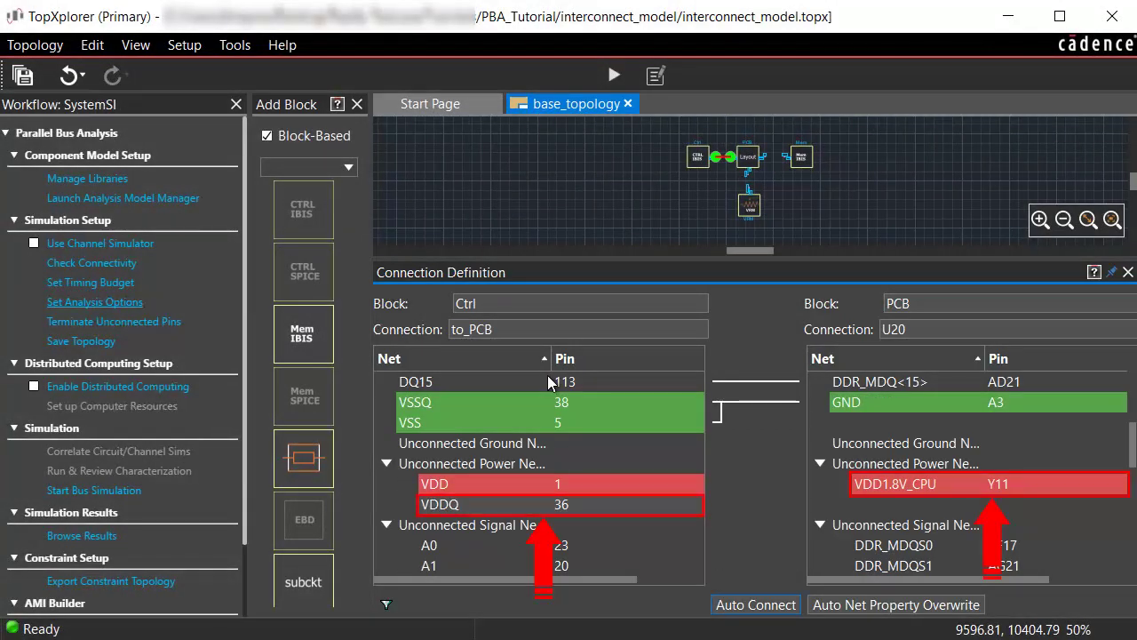
Connect the controller's VDDQ net to the PCB's VDD1.8V_CPU net
{"action": "left_click", "coordinate": [436, 507]}
{"action": "left_click", "coordinate": [870, 485]}
{"action": "right_click", "coordinate": [869, 486]}
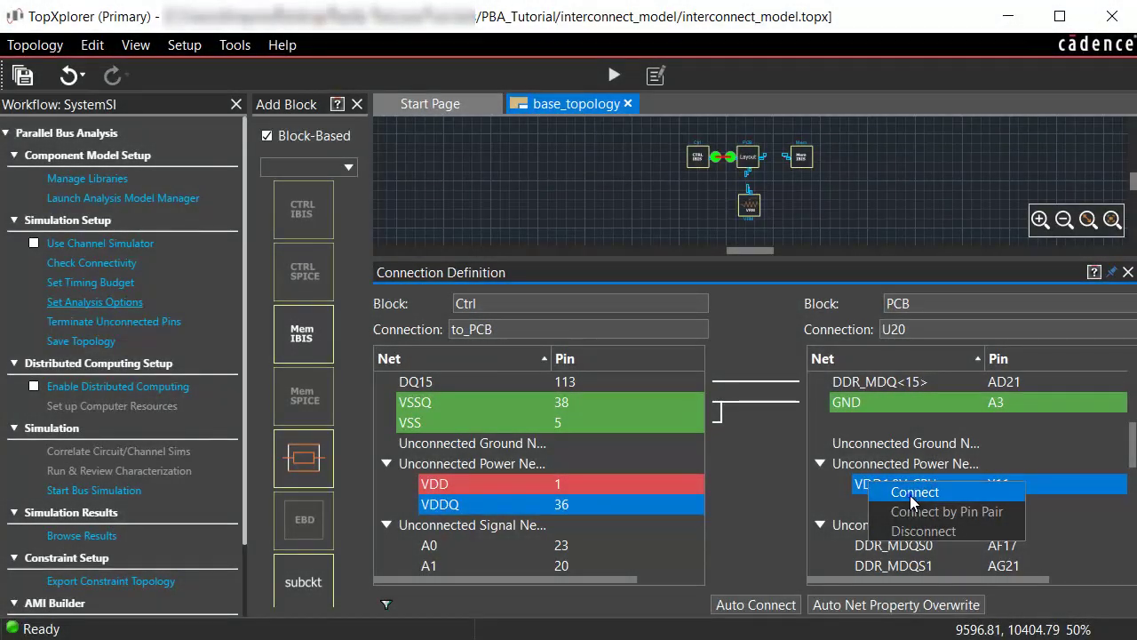
{"action": "left_click", "coordinate": [910, 495]}
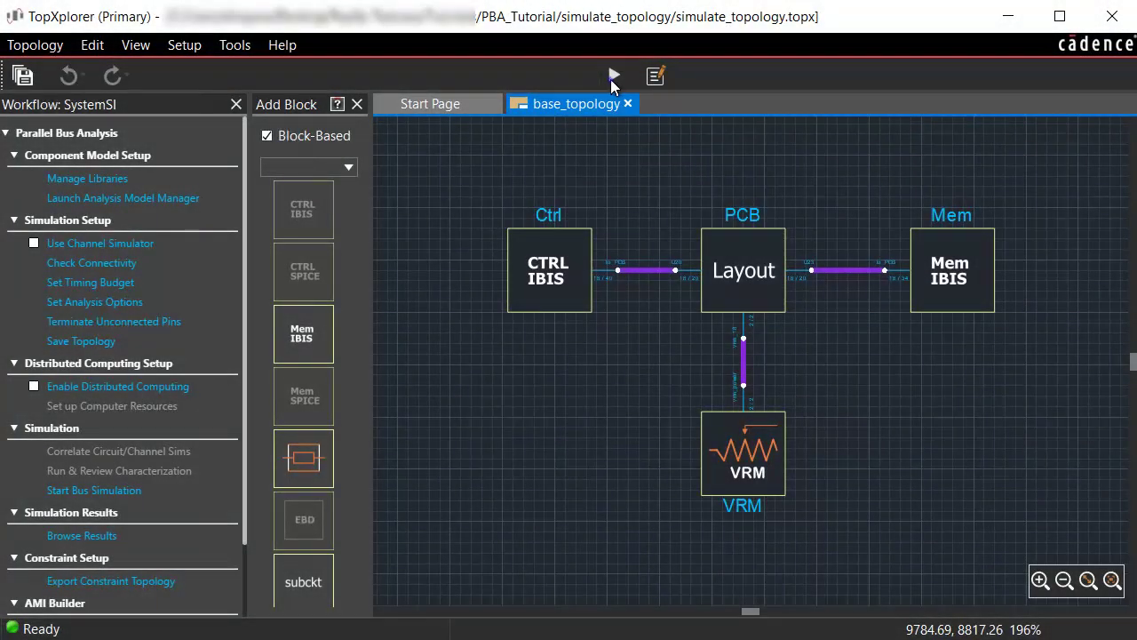
Run the bus simulation without a timing budget to plot Data_Write waveforms for Mem DQ0–DQ7
{"action": "left_click", "coordinate": [613, 76]}
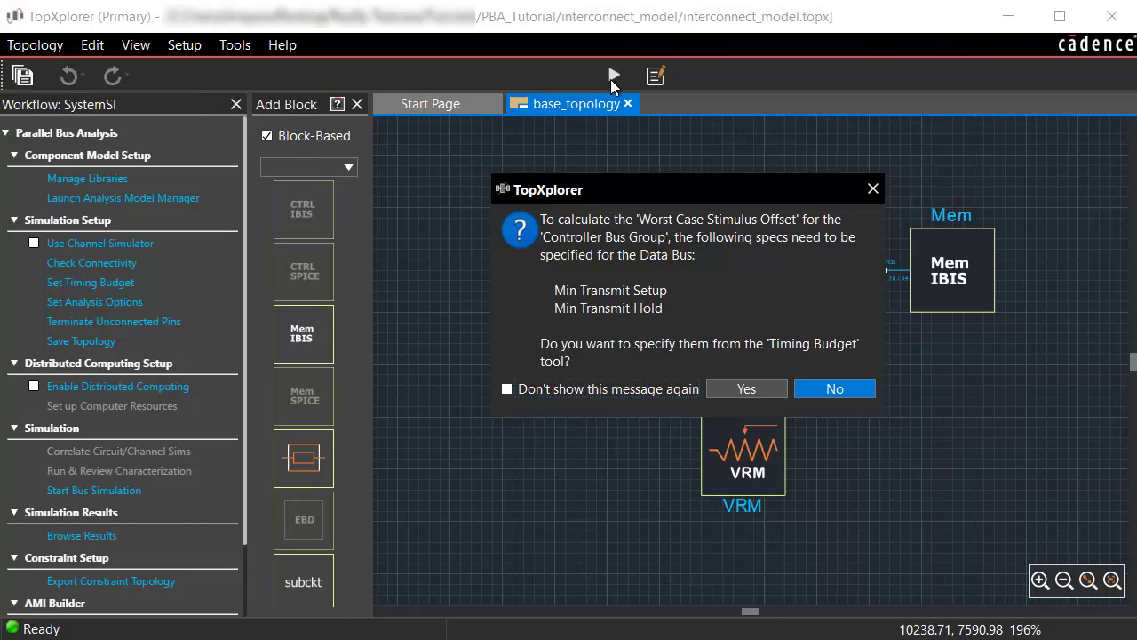
{"action": "left_click", "coordinate": [833, 388]}
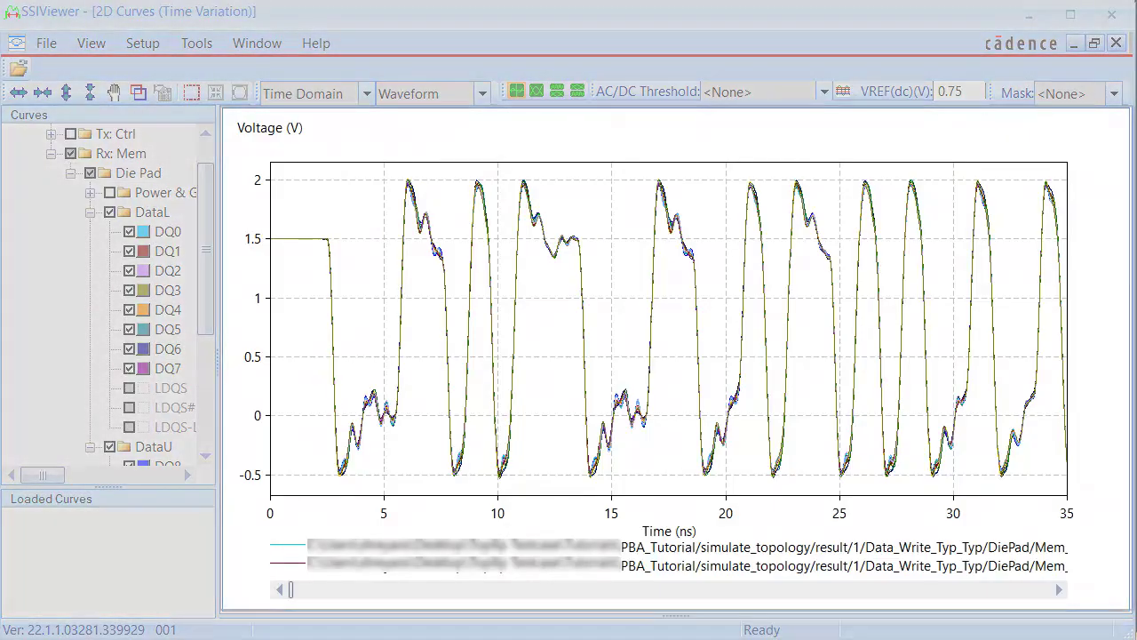